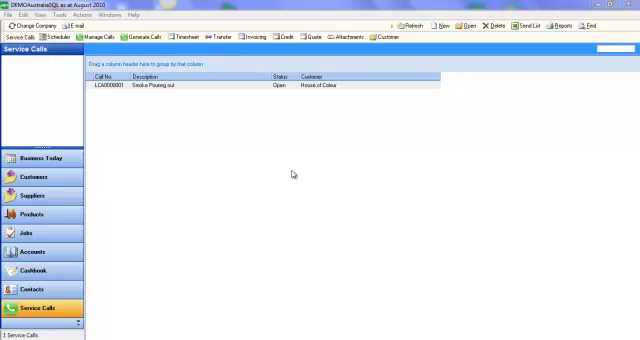
- Open service call LCA0000001 (Smoke Pouring out, House of Colour) and show its Transactions actions
double_click(181, 86)
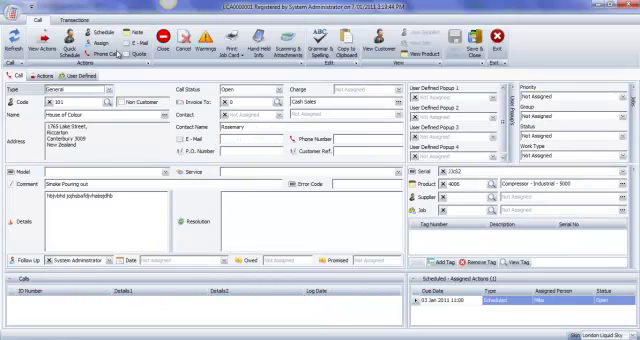
left_click(74, 19)
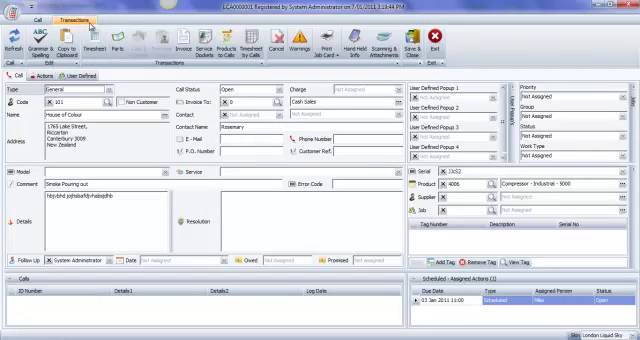
- Bring up the Open Report dialog listing job card report files from the Job Cards folder
left_click(329, 54)
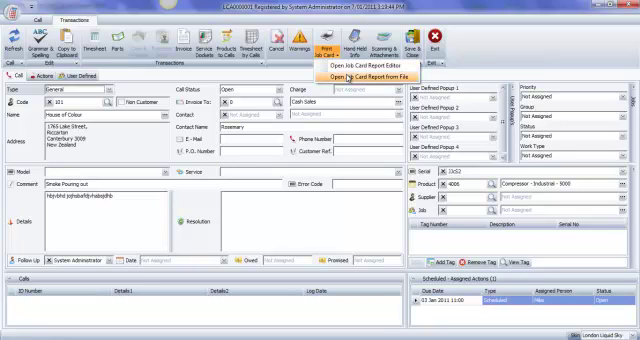
left_click(349, 77)
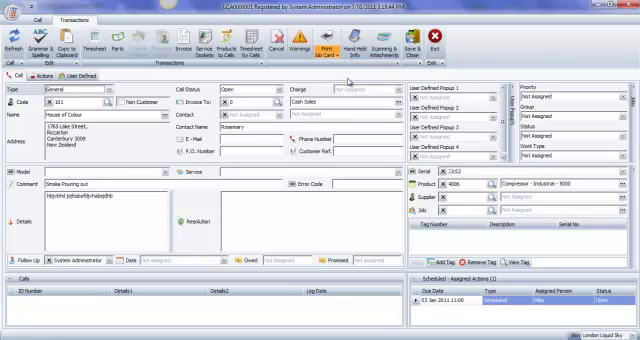
left_click_drag(202, 21, 302, 28)
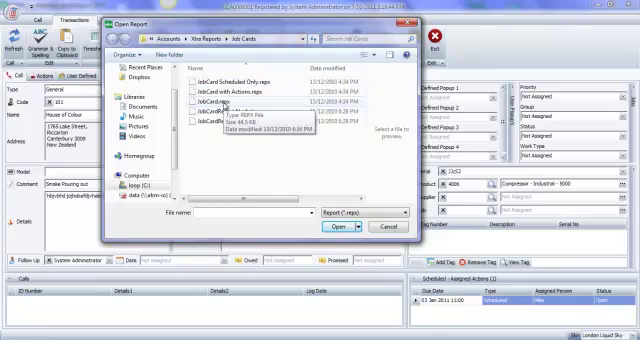
- Preview JobCard.repx and export it as an e-mail PDF, accepting the export options and saving
double_click(213, 101)
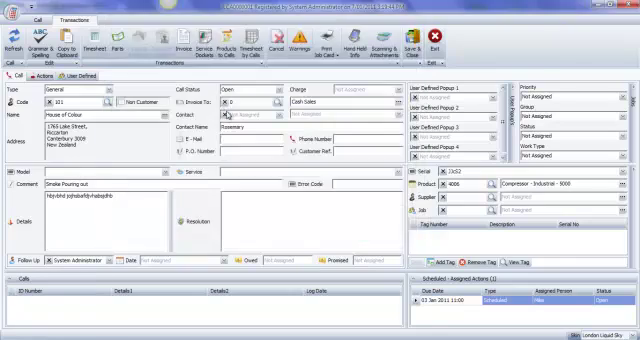
mouse_move(540, 126)
left_mouse_down()
mouse_move(540, 170)
mouse_move(540, 126)
left_mouse_up()
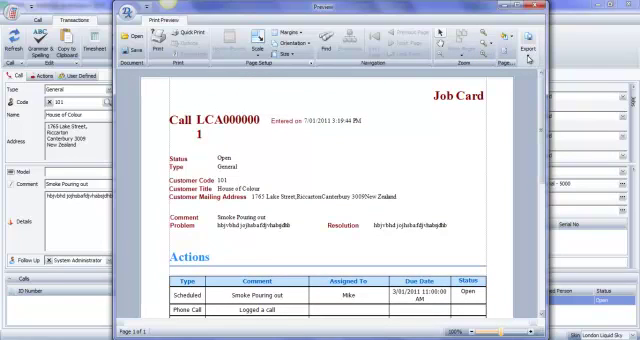
left_click(529, 50)
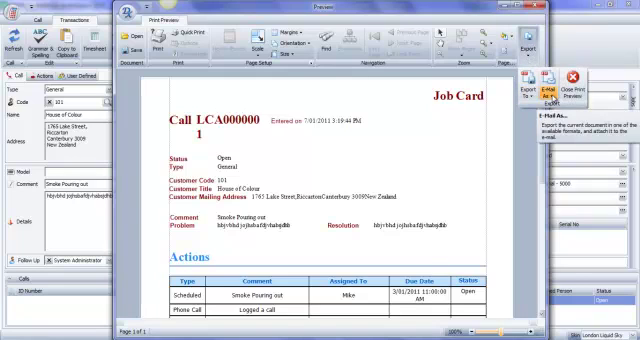
left_click(549, 95)
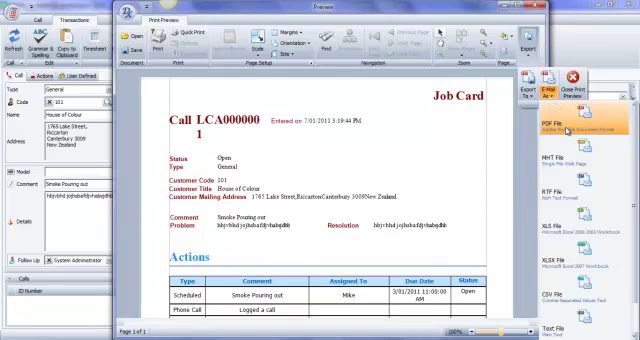
left_click(568, 130)
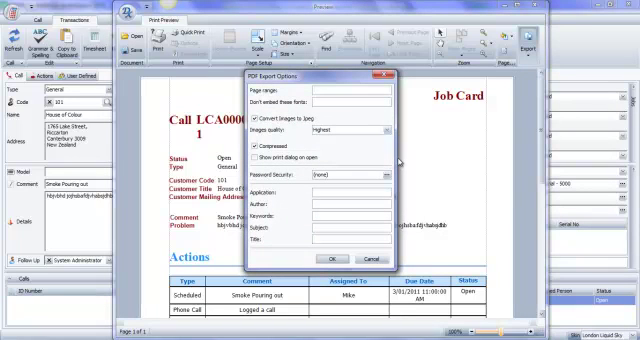
left_click(320, 90)
left_click(314, 102)
left_click(332, 259)
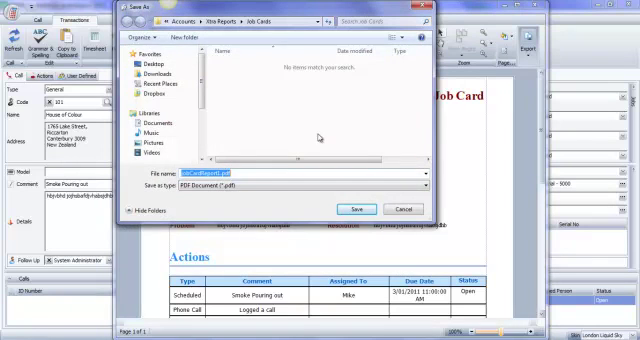
key("Return")
- Close the job card preview and open the job card layout in the Report Designer
left_click(535, 16)
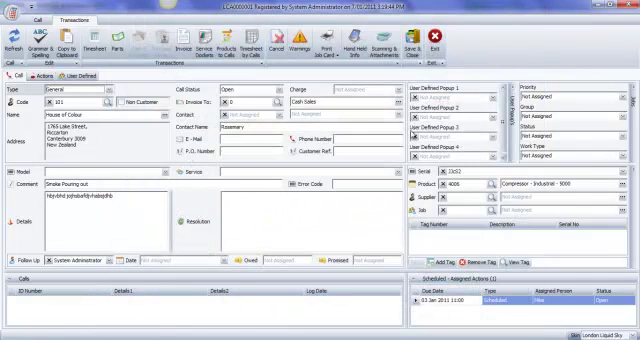
left_click(326, 45)
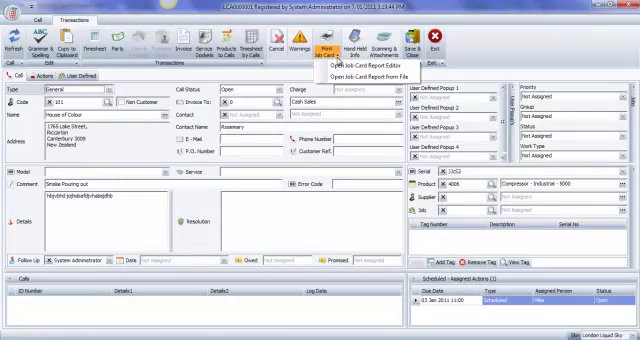
left_click(355, 66)
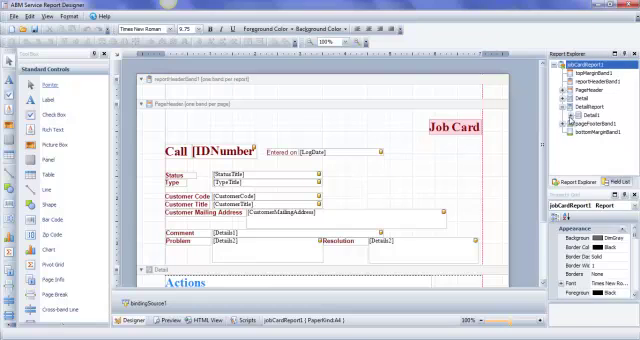
- Expand the detail and actions nodes, move [IDNumber] up and right, and place Call top-left
left_click(563, 107)
left_click(580, 124)
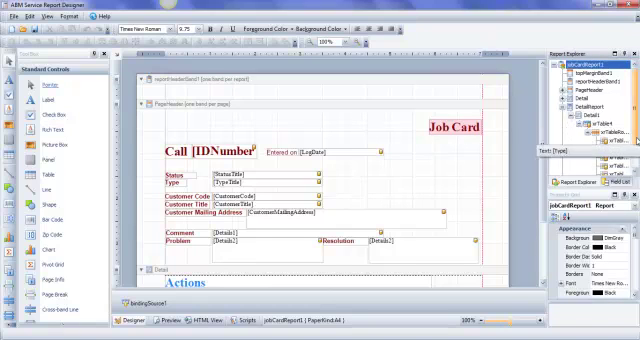
scroll(580, 147, "down", 3)
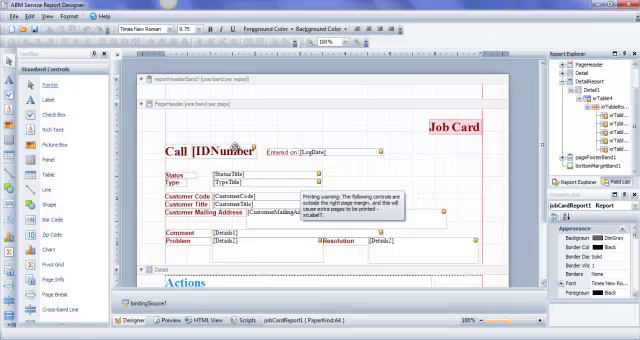
left_click_drag(222, 152, 260, 128)
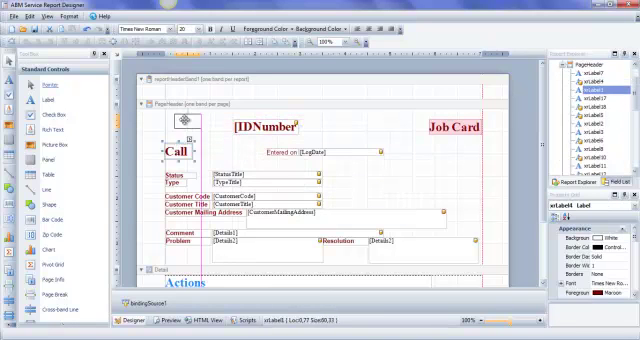
left_click_drag(176, 151, 186, 122)
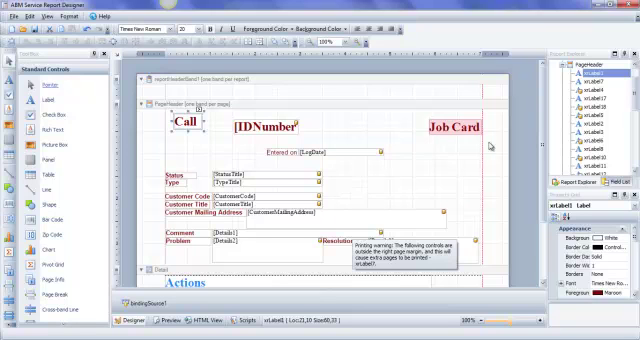
left_click_drag(540, 130, 533, 178)
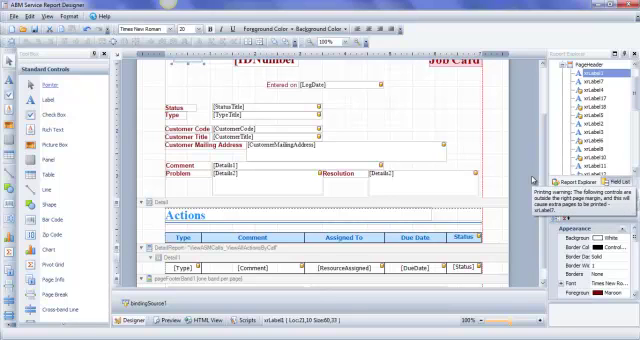
left_click_drag(533, 180, 533, 157)
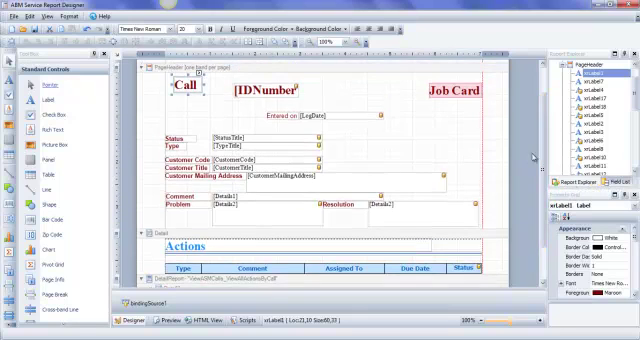